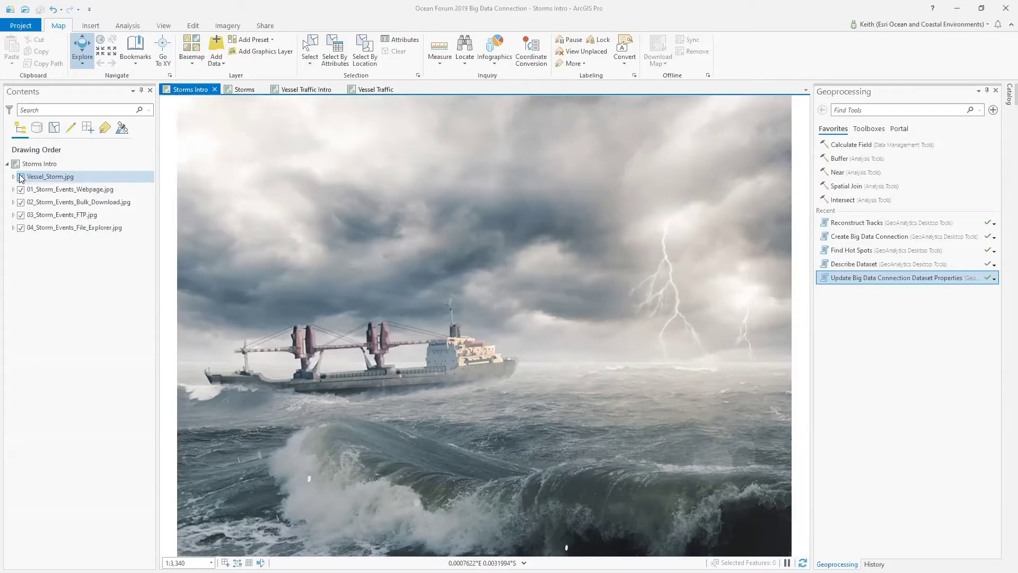
- Hide the Vessel_Storm, Storm_Events_Webpage, Storm_Events_Bulk_Download and Storm_Events_FTP images in the Storms Intro map, leaving 04_Storm_Events_File_Explorer.jpg shown
left_click(21, 177)
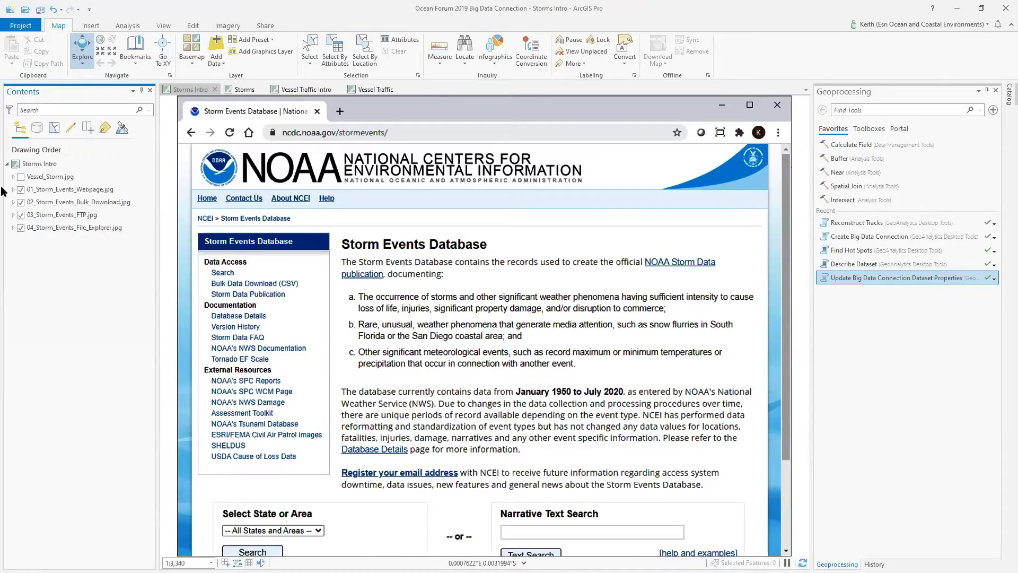
left_click(22, 190)
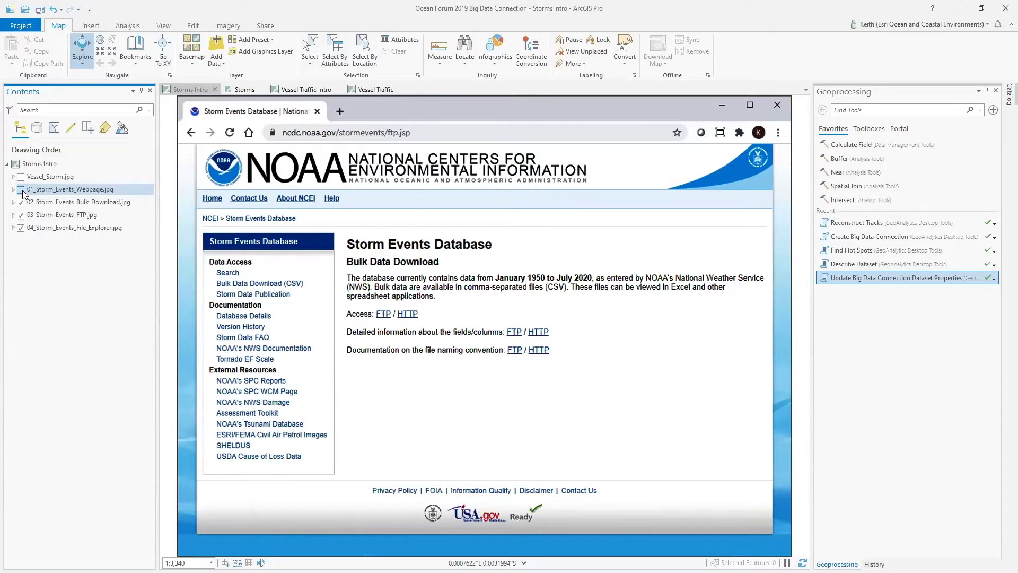
left_click(21, 202)
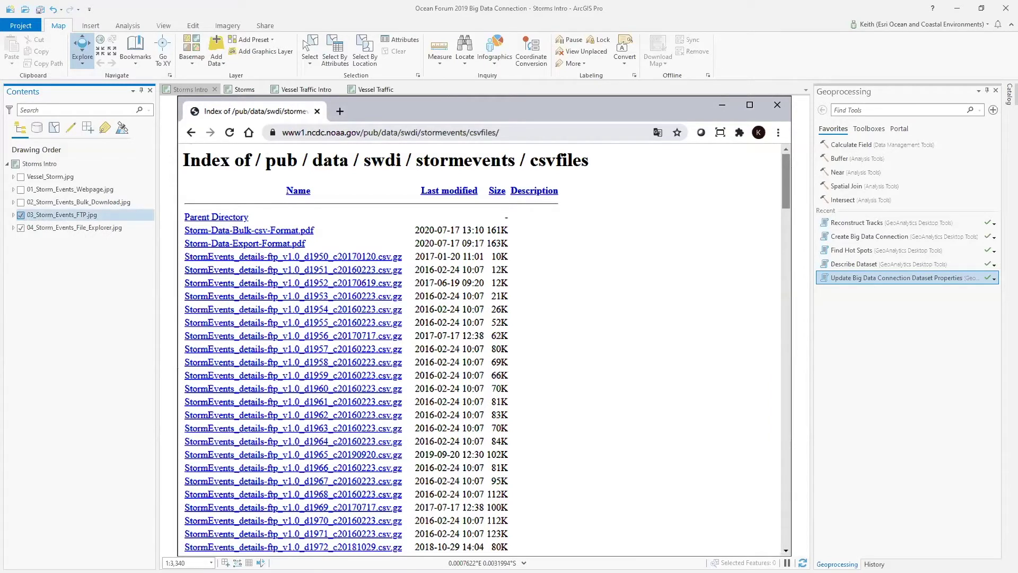
left_click(21, 215)
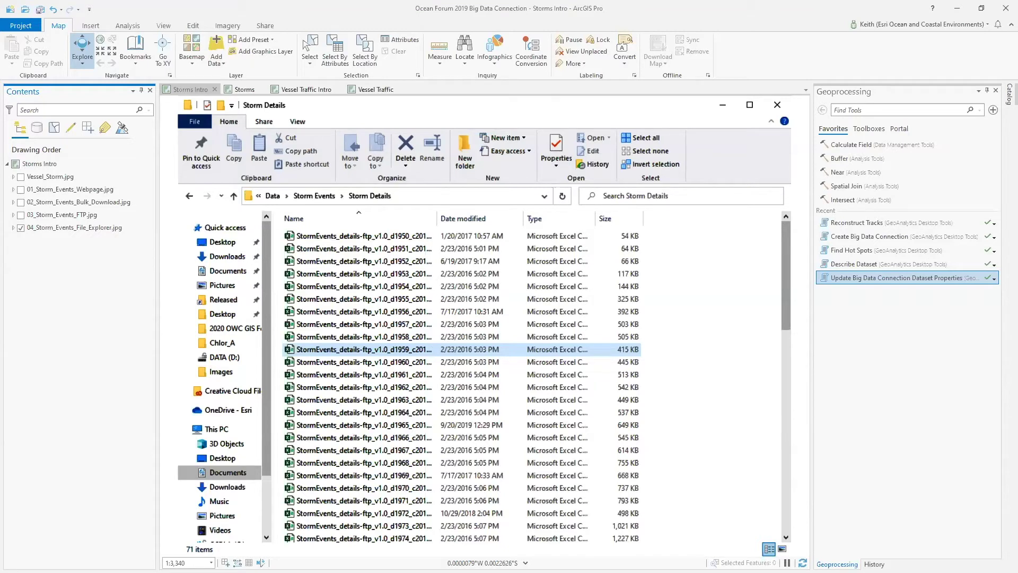
- In the Storms map, rerun the 1:15:18 PM Create Big Data Connection from the geoprocessing history, named Storm Events, with the Storm Events source folder
left_click(241, 90)
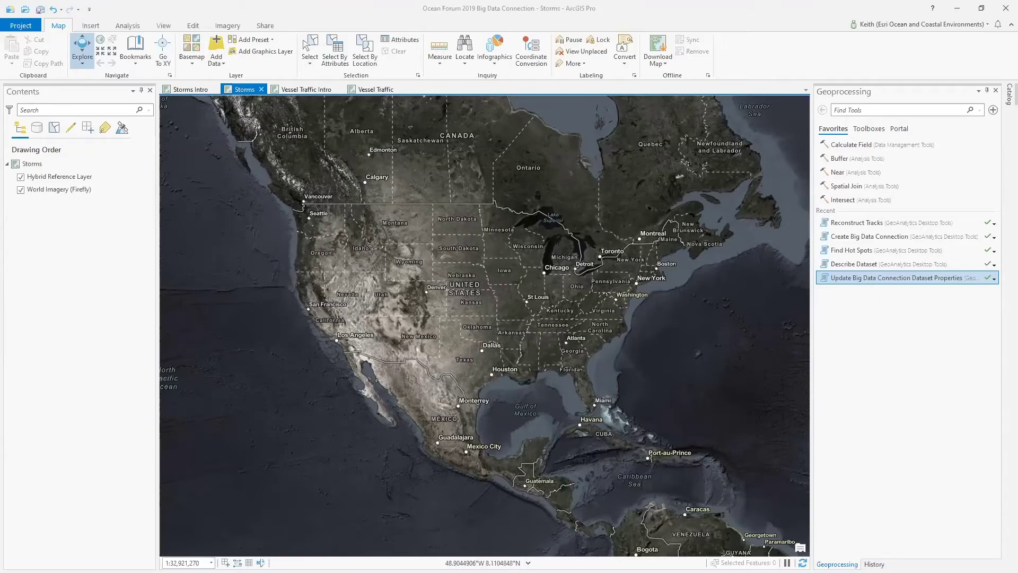
left_click(874, 564)
double_click(895, 265)
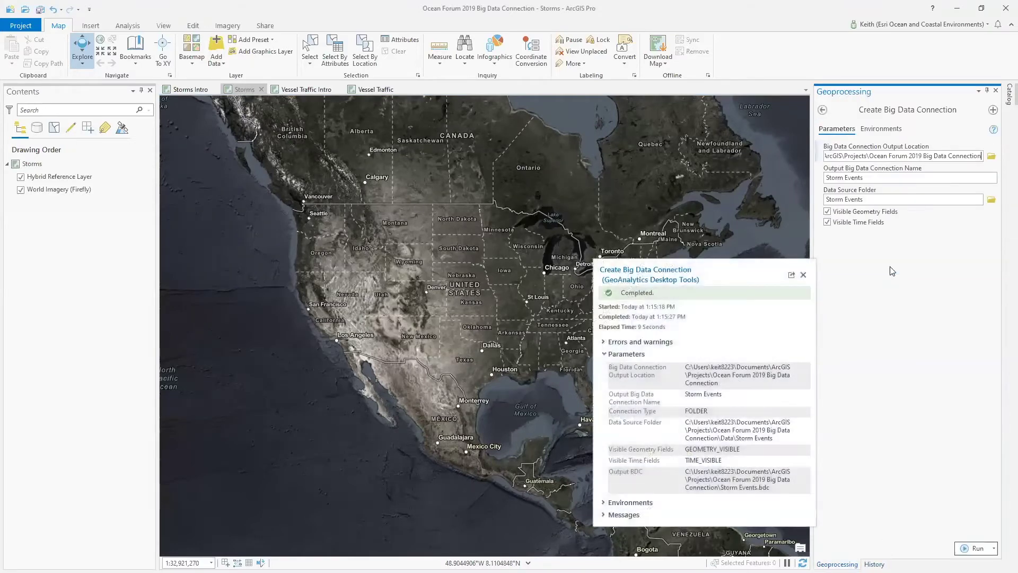
left_click(965, 553)
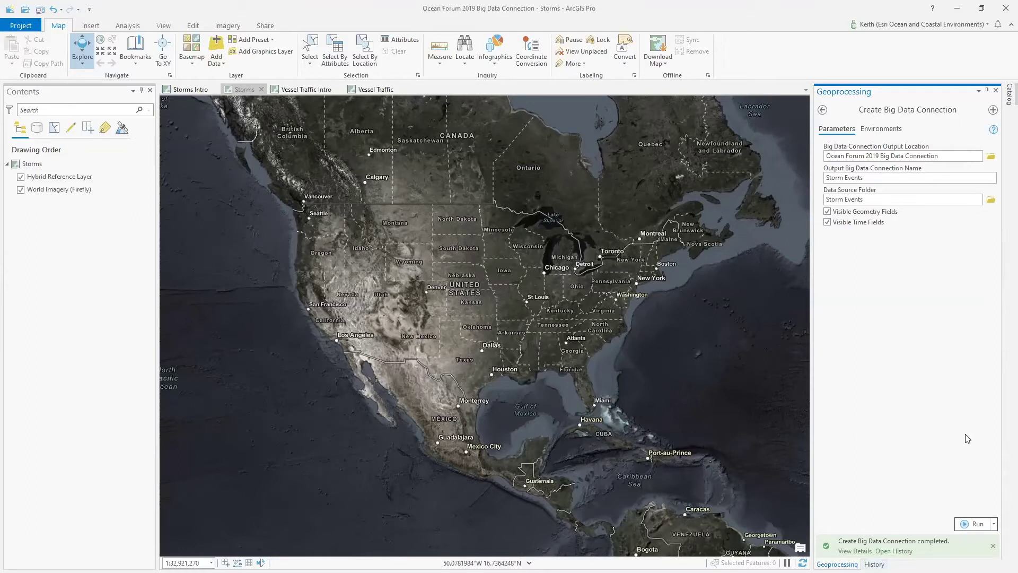
- Add the Storm Details dataset from the Storm Events.bdc big data connection to the Storms map
left_click(1009, 95)
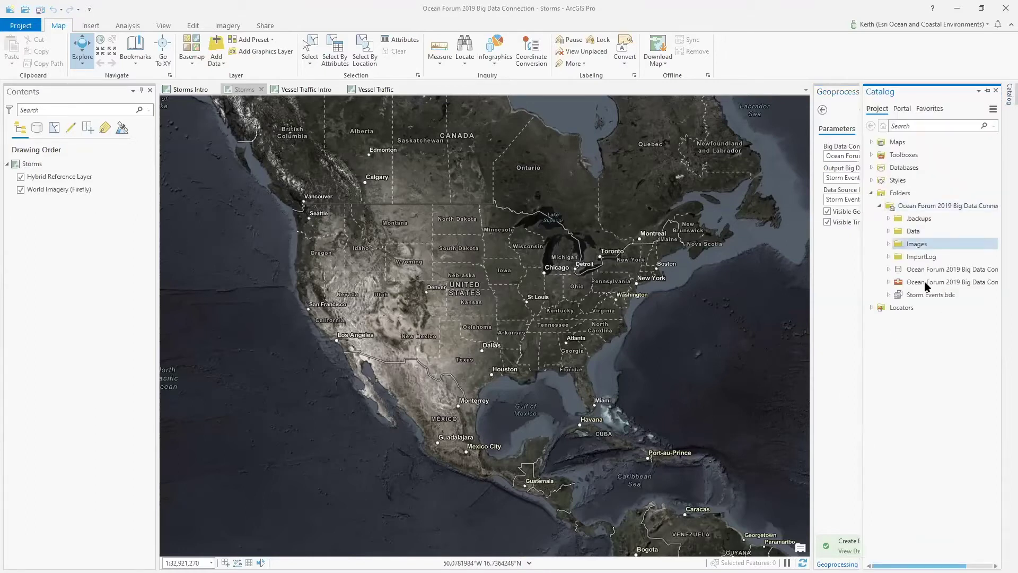
double_click(928, 295)
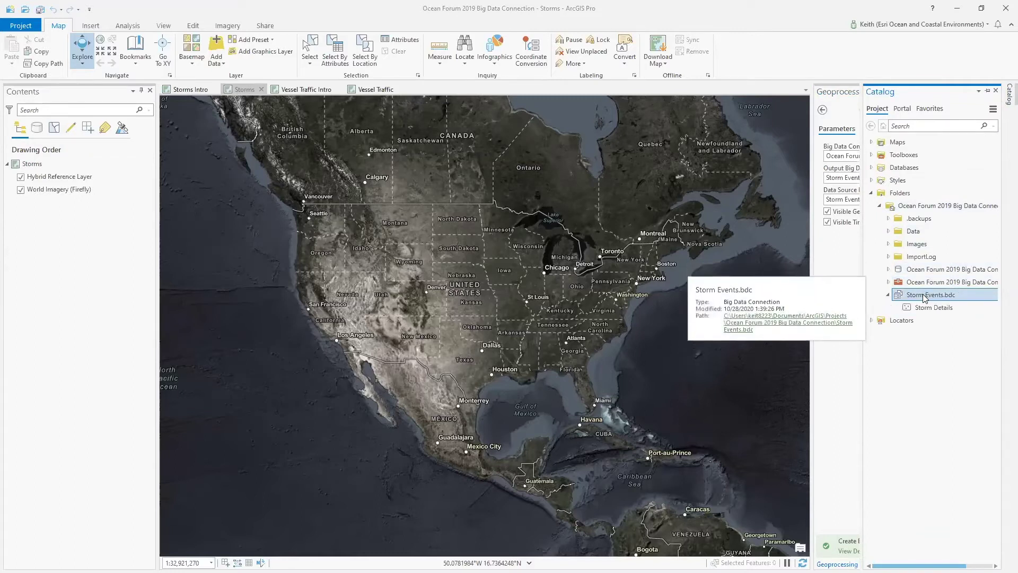
right_click(916, 308)
left_click(942, 314)
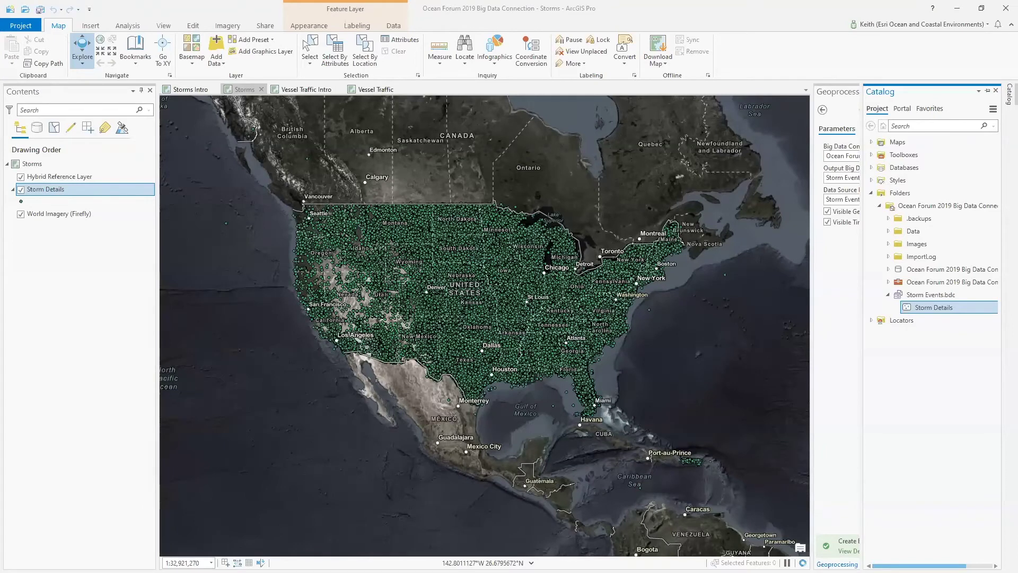
- View the attribute table of the Storm Details layer and close it again
right_click(95, 190)
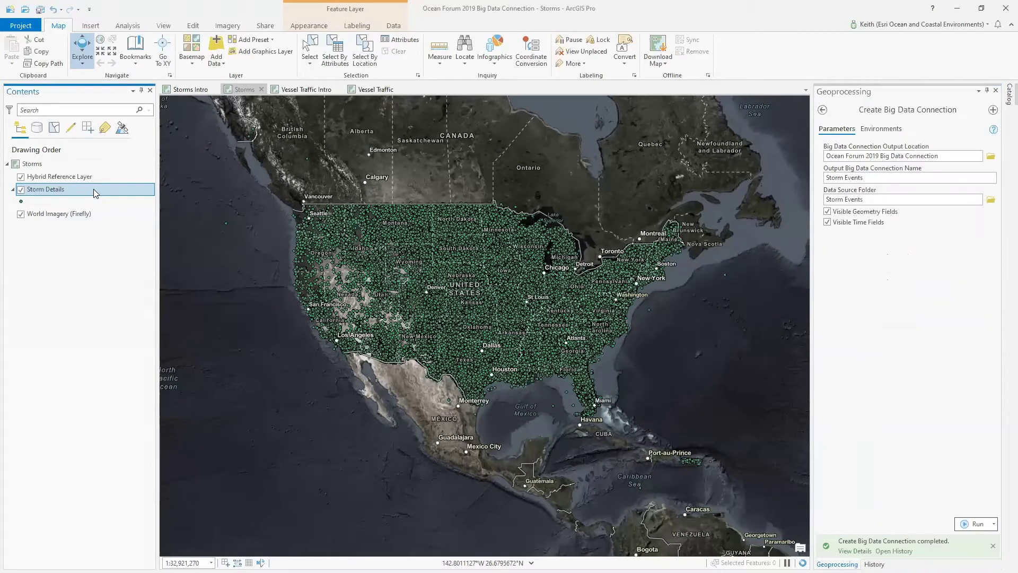
left_click(127, 238)
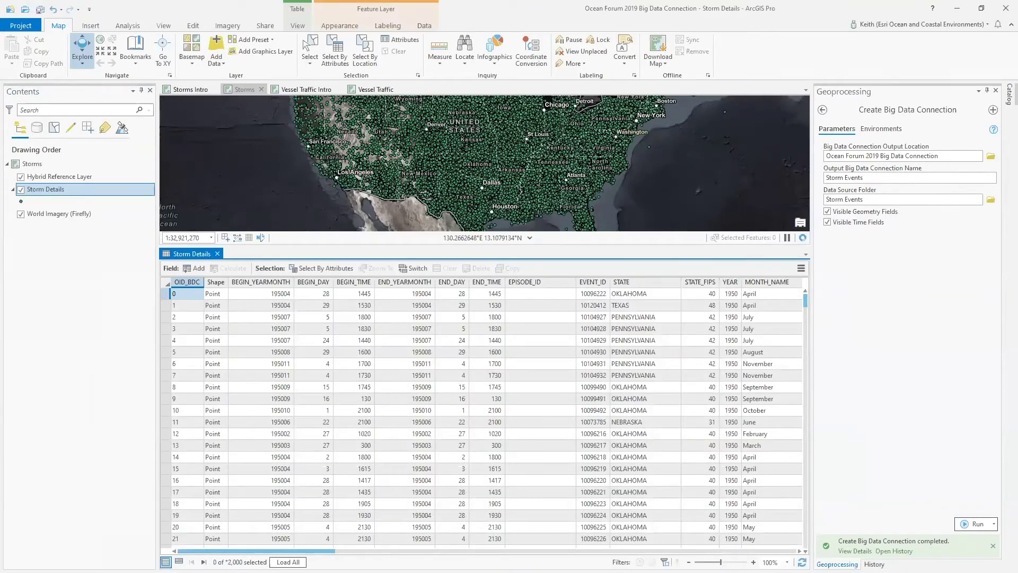
left_click(217, 255)
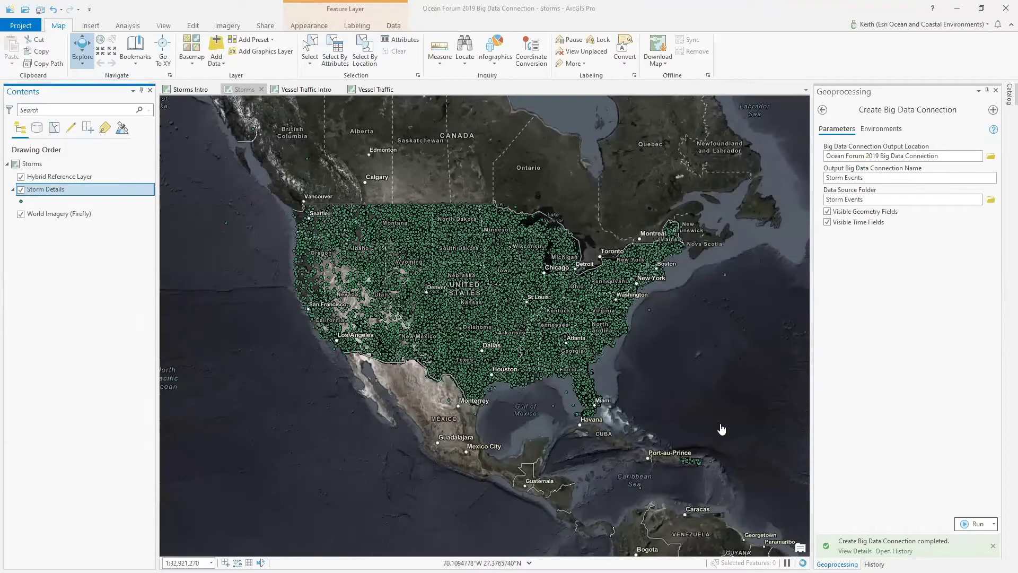
- Rerun Update Big Data Connection Dataset Properties on Storm Details with EVENT_TYPE = 'Tornado' and instant UTC time from BEGIN_DATE_TIME, and view the run details
left_click(875, 563)
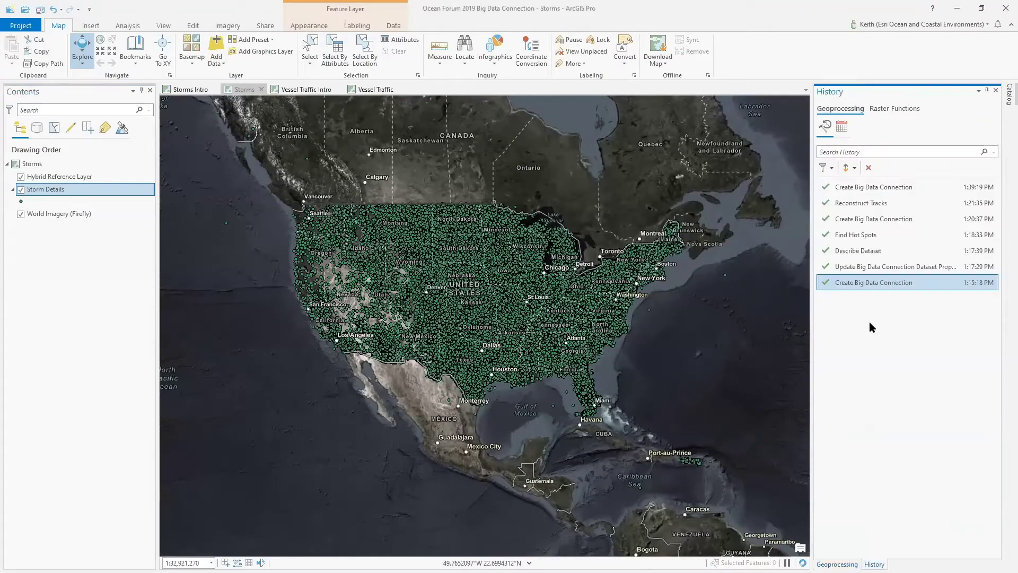
double_click(884, 267)
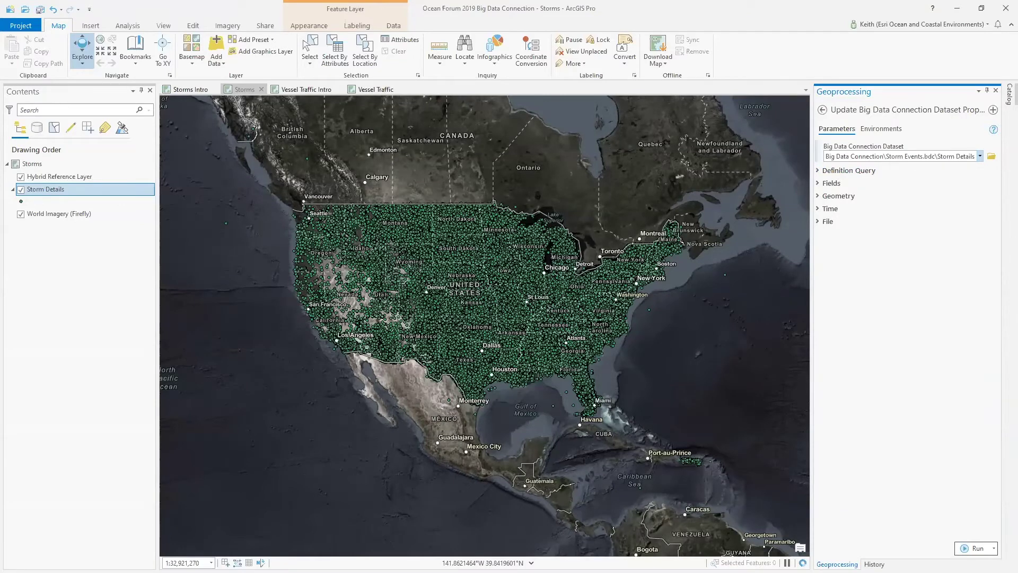
left_click(850, 174)
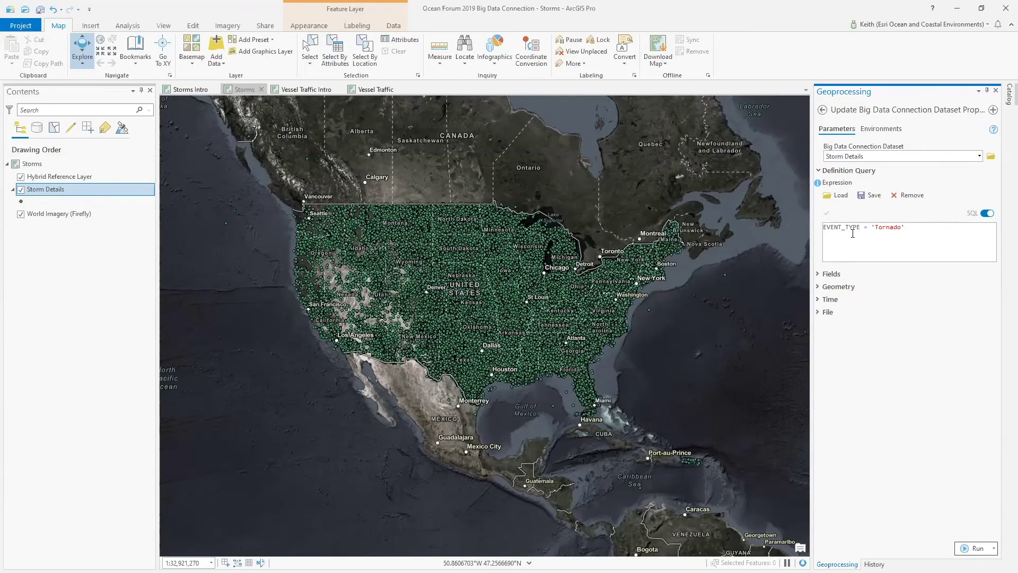
left_click(832, 301)
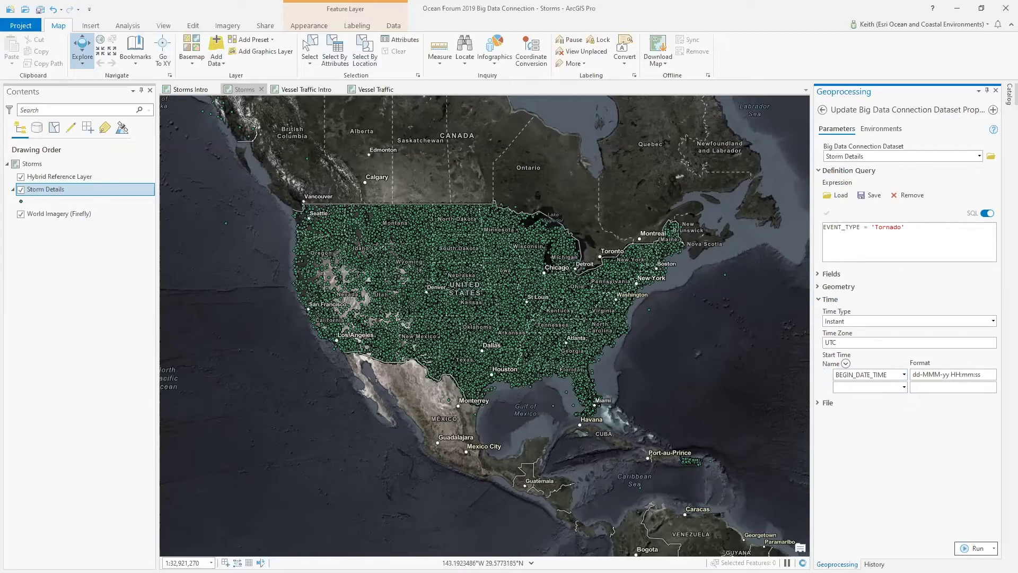
left_click(974, 548)
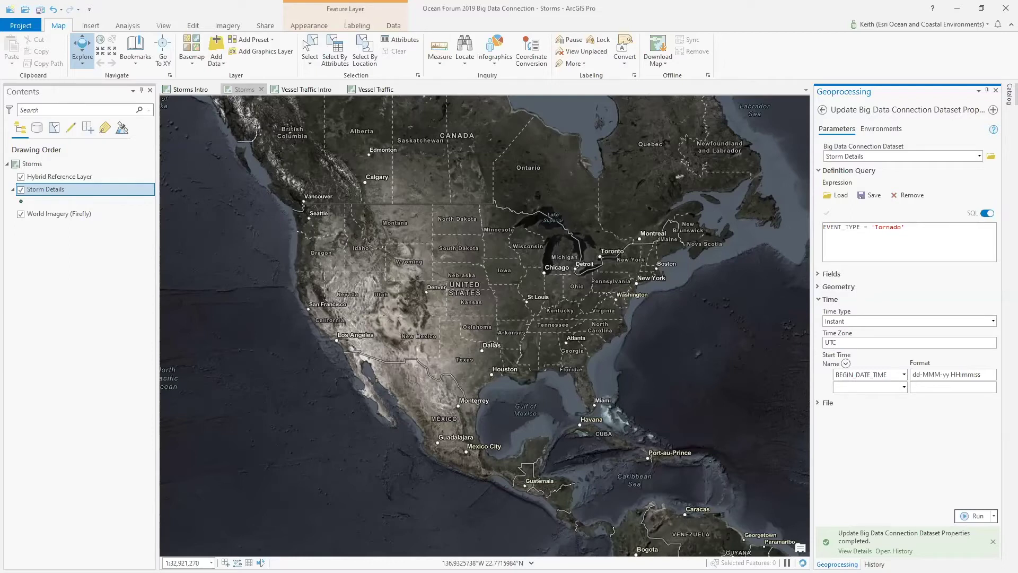
left_click(975, 517)
left_click(855, 551)
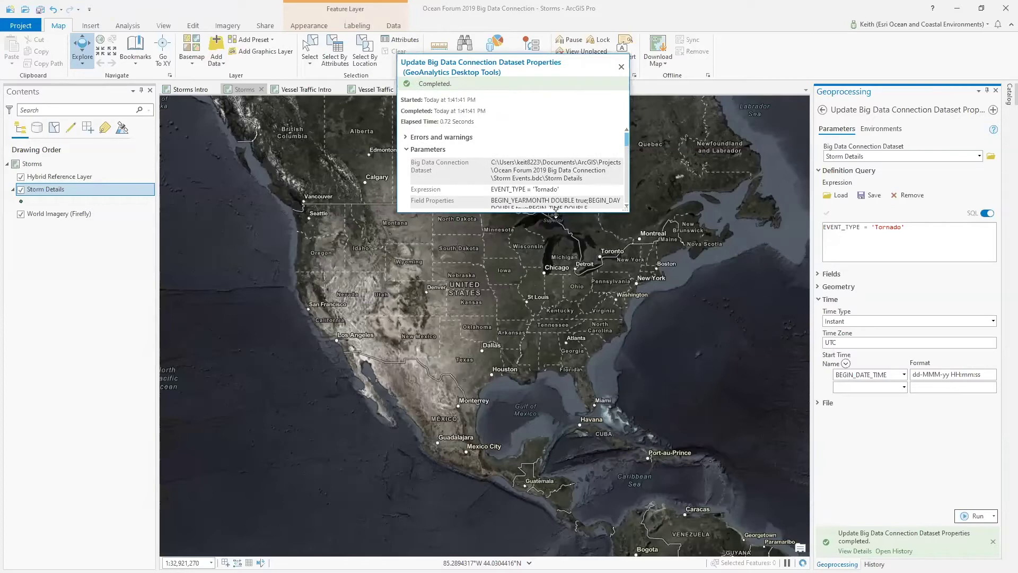
left_click_drag(556, 213, 556, 393)
- Rerun Describe Dataset from the history on Storm Details with output table StormDetails_DescribeDataset, and close the previous tool's details
left_click(875, 564)
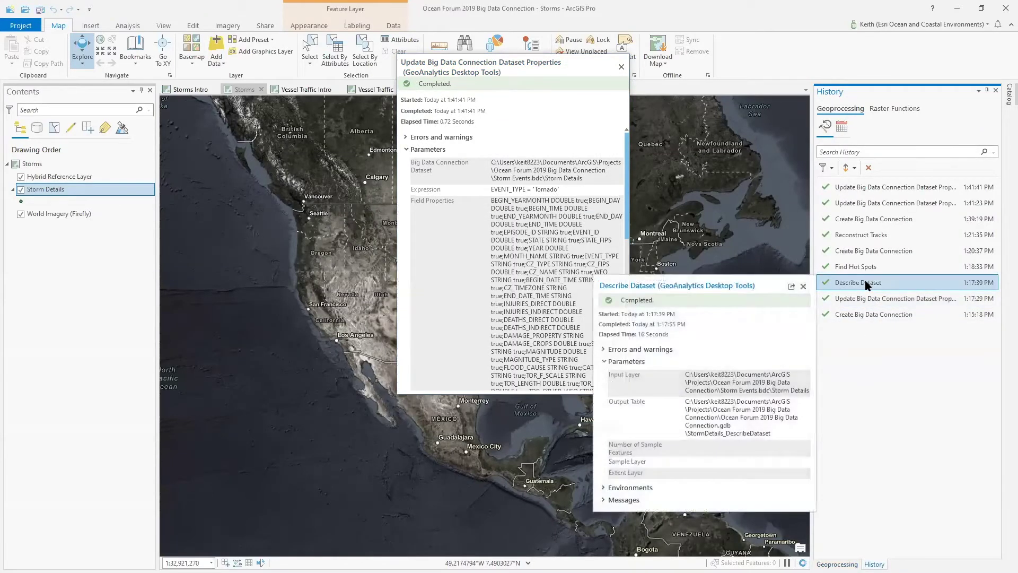
double_click(864, 280)
left_click(977, 548)
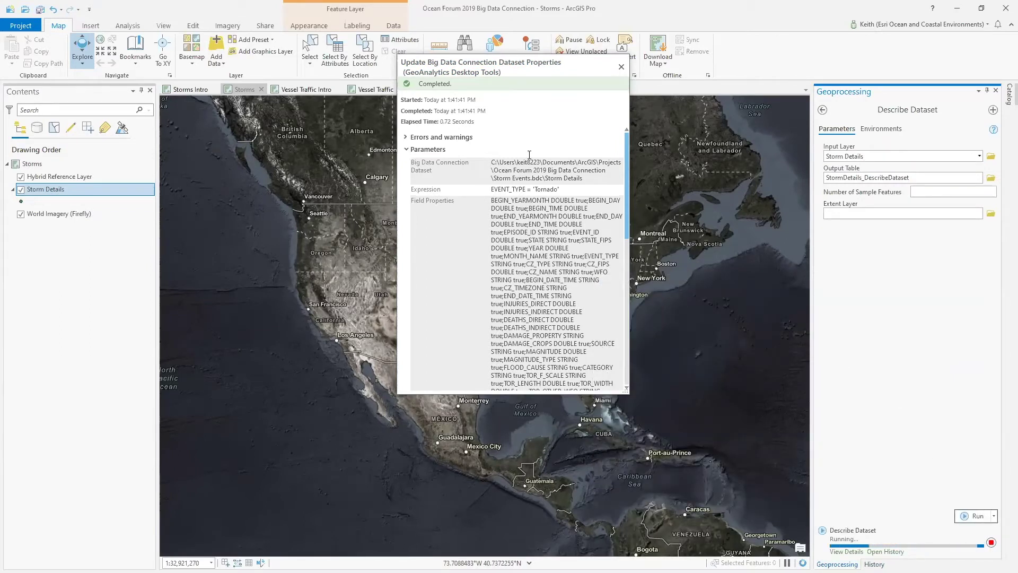
left_click(623, 67)
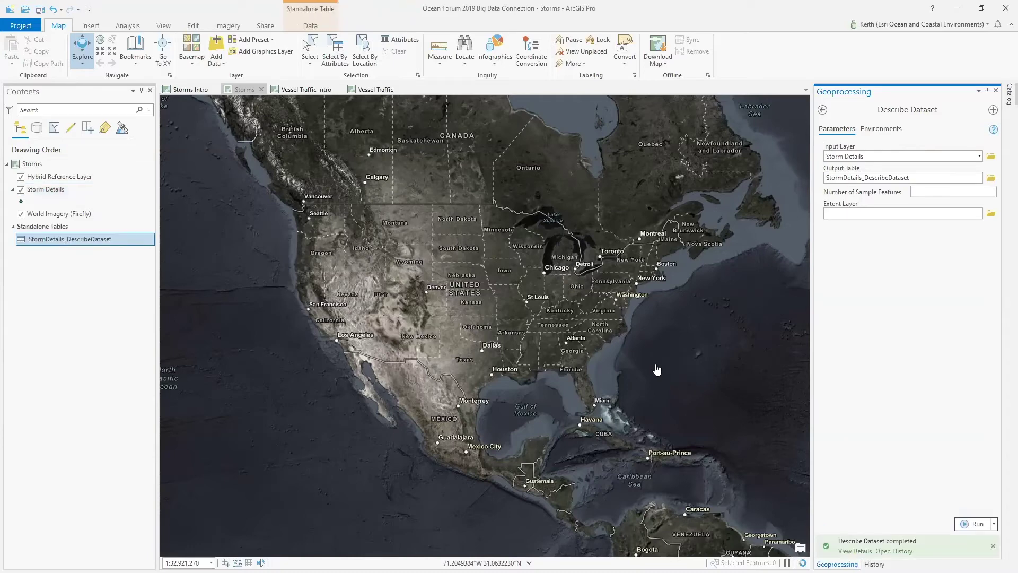
- Examine the Describe Dataset messages for the record count, geometry summary and temporal extent of the storm data
left_click(850, 552)
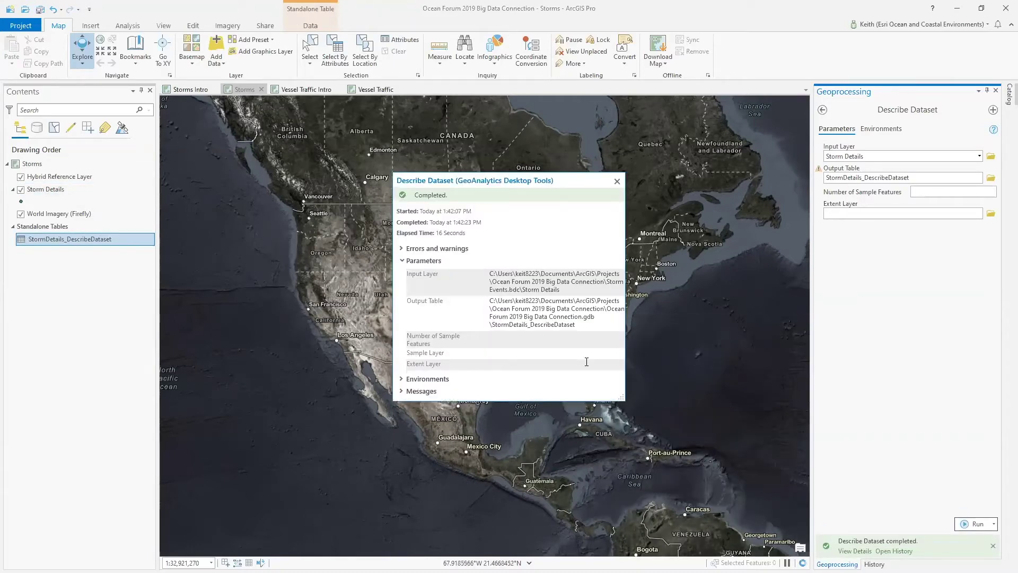
left_click_drag(473, 181, 459, 113)
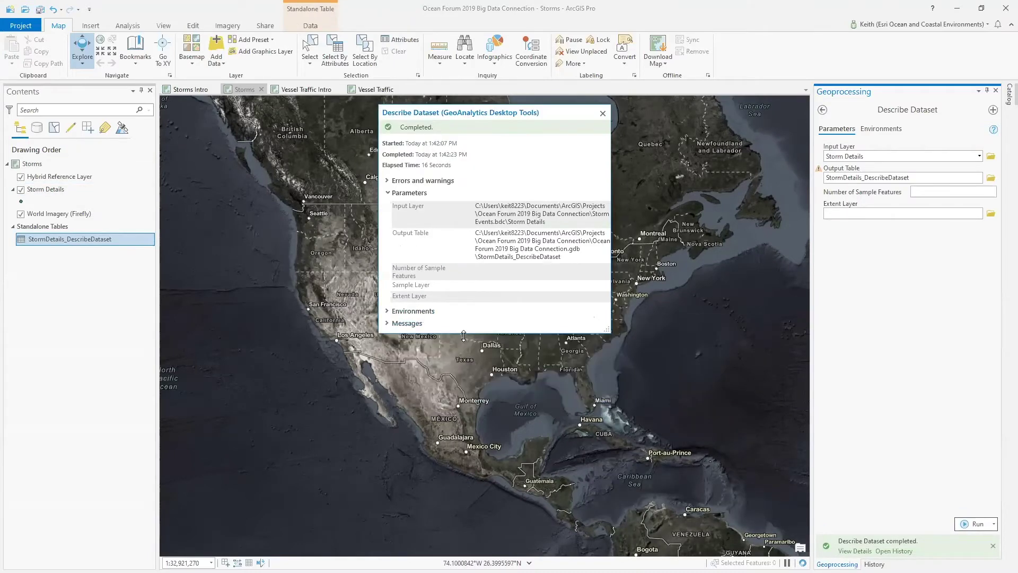
left_click(408, 323)
scroll(464, 366, "down", 5)
scroll(464, 366, "up", 5)
scroll(448, 371, "down", 3)
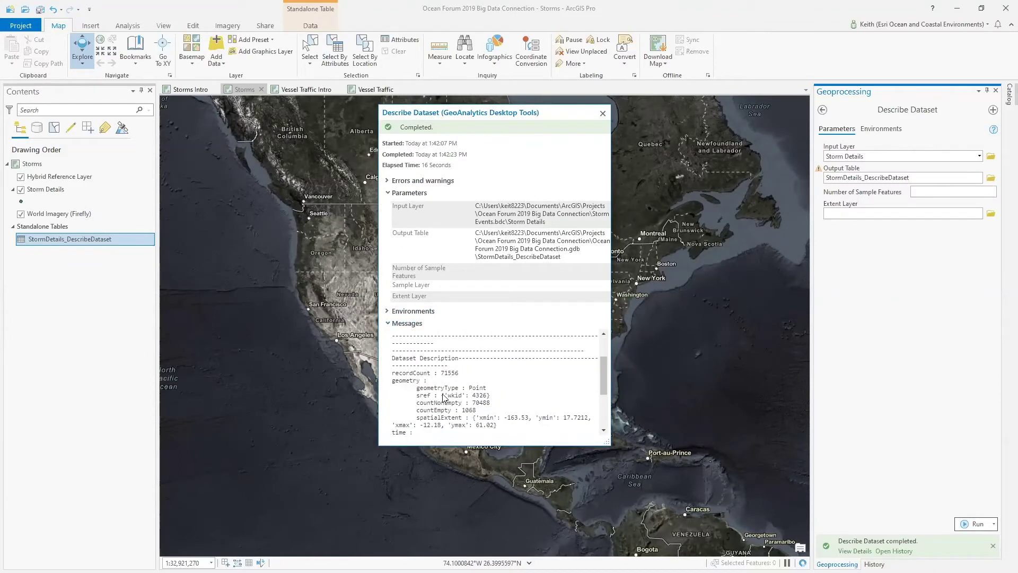
left_click_drag(441, 374, 457, 374)
left_click_drag(601, 383, 609, 426)
left_click_drag(513, 374, 562, 390)
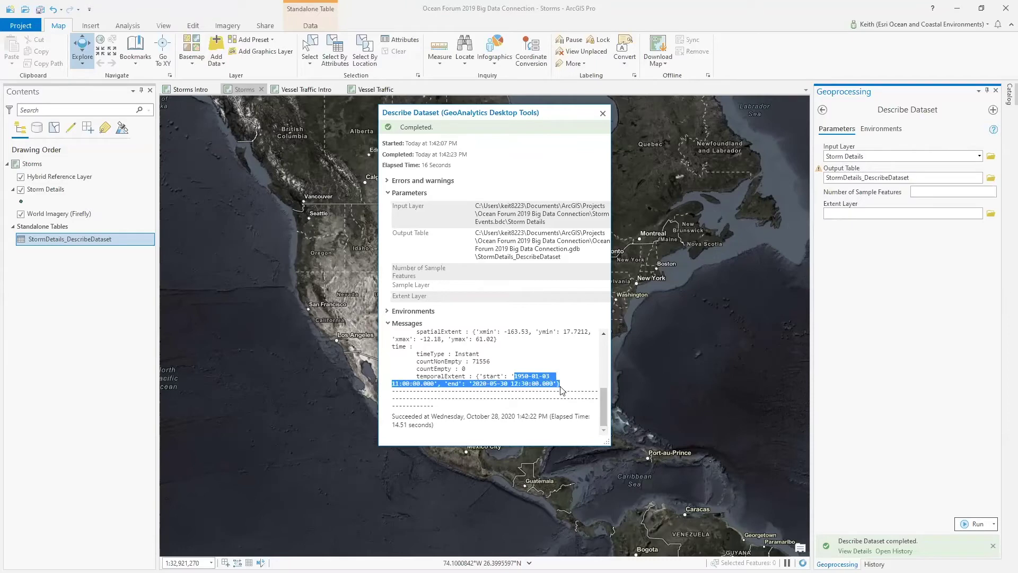
left_click(603, 113)
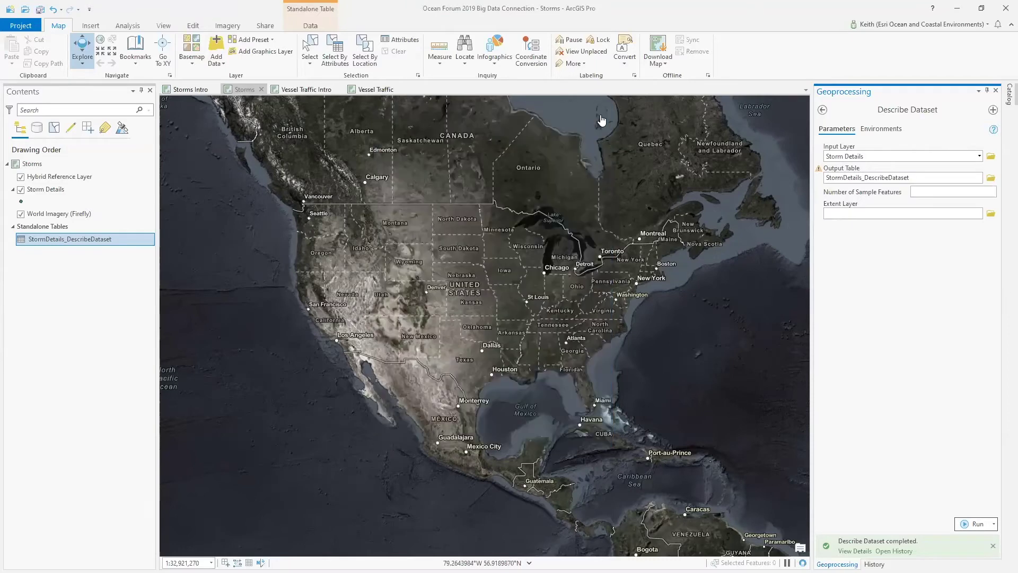
- Rerun Find Hot Spots on Storm Details as Tornado_HotSpots with 25-mile bins, 100-mile neighborhood and 1-year start-time-aligned steps, and hide Storm Details
left_click(874, 564)
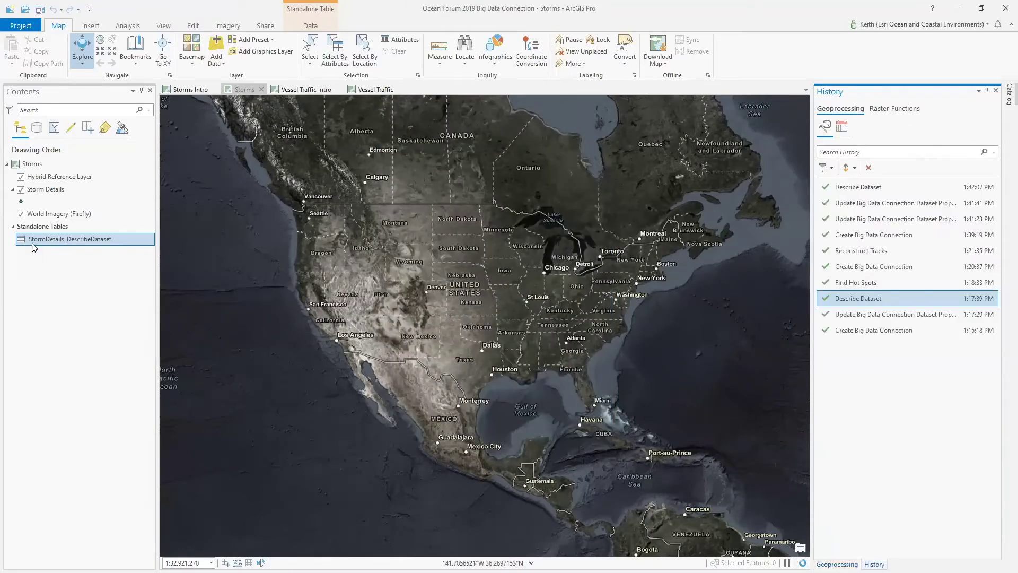
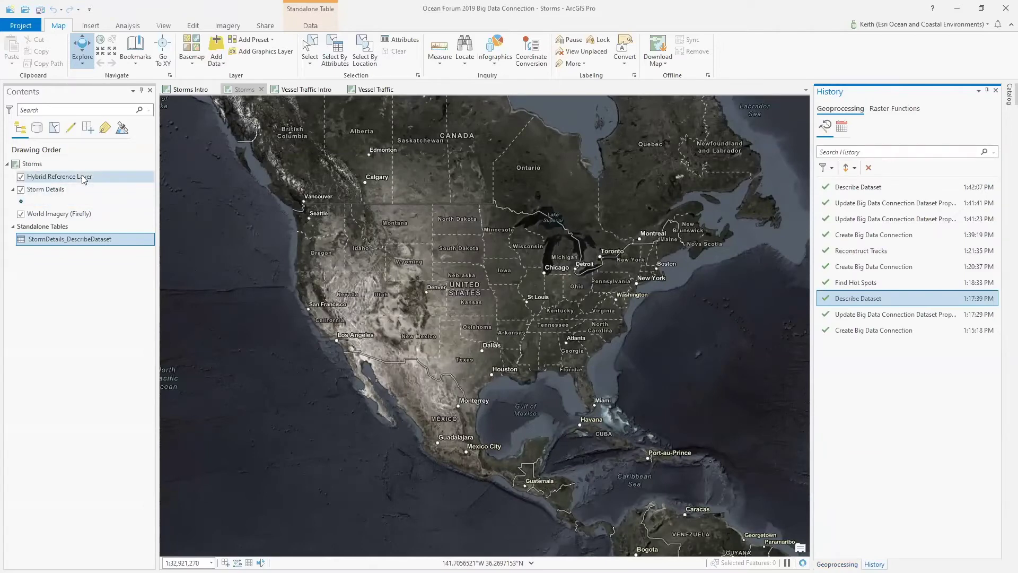
double_click(868, 283)
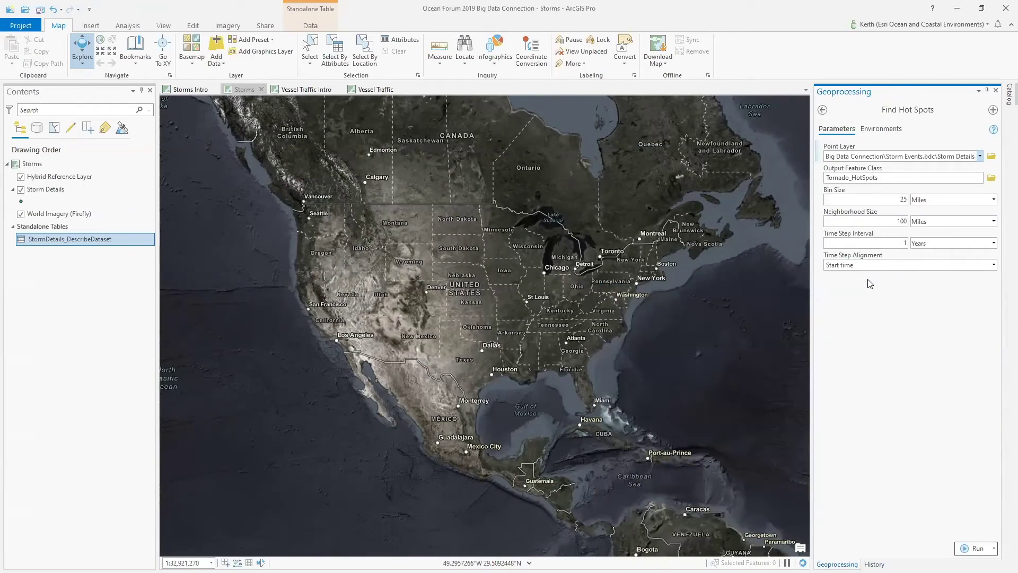
left_click(974, 548)
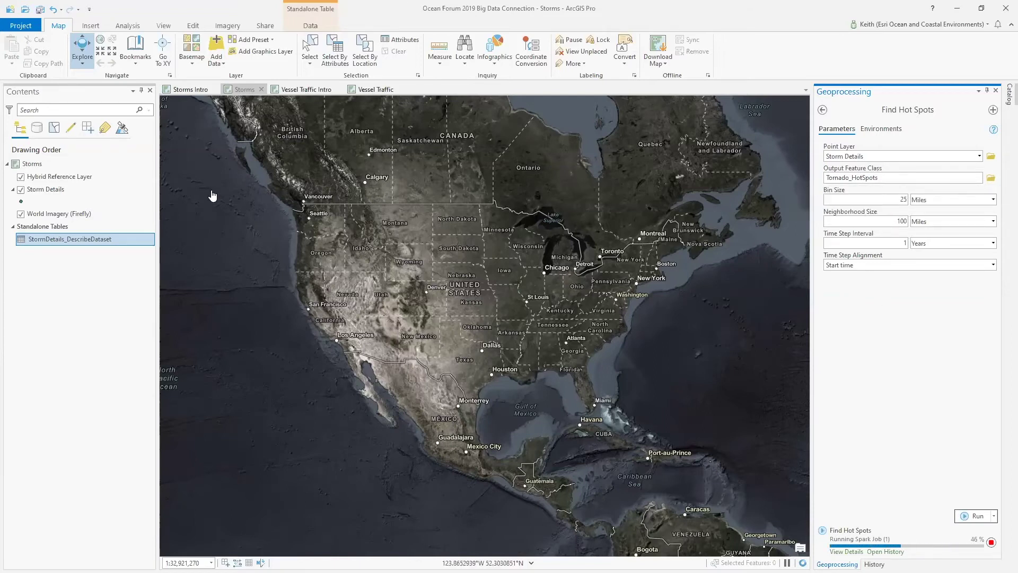
left_click(22, 191)
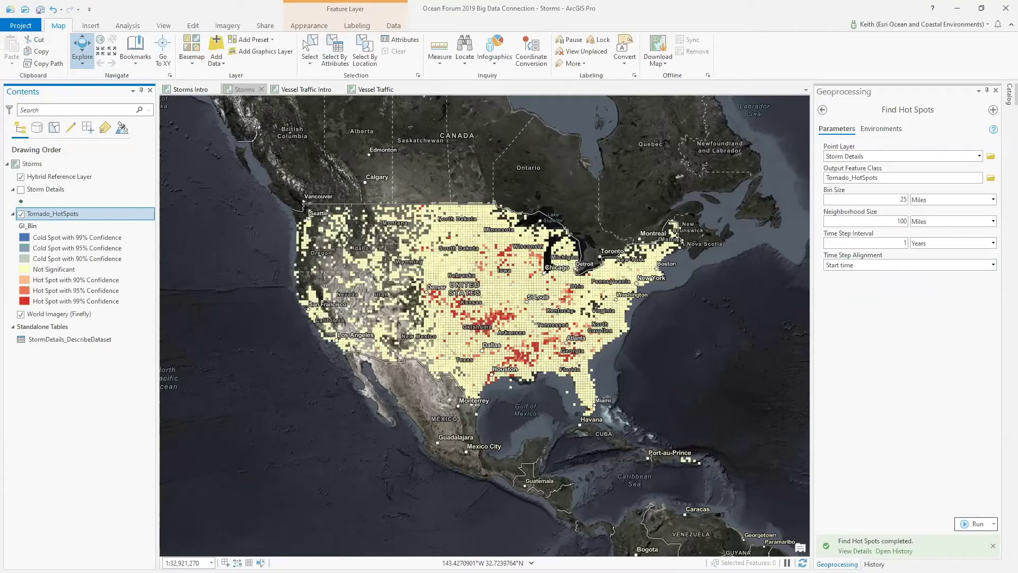
- Time-enable the Tornado_HotSpots layer using start and end time fields, with START_DATE as start and END_DATE as end
double_click(96, 214)
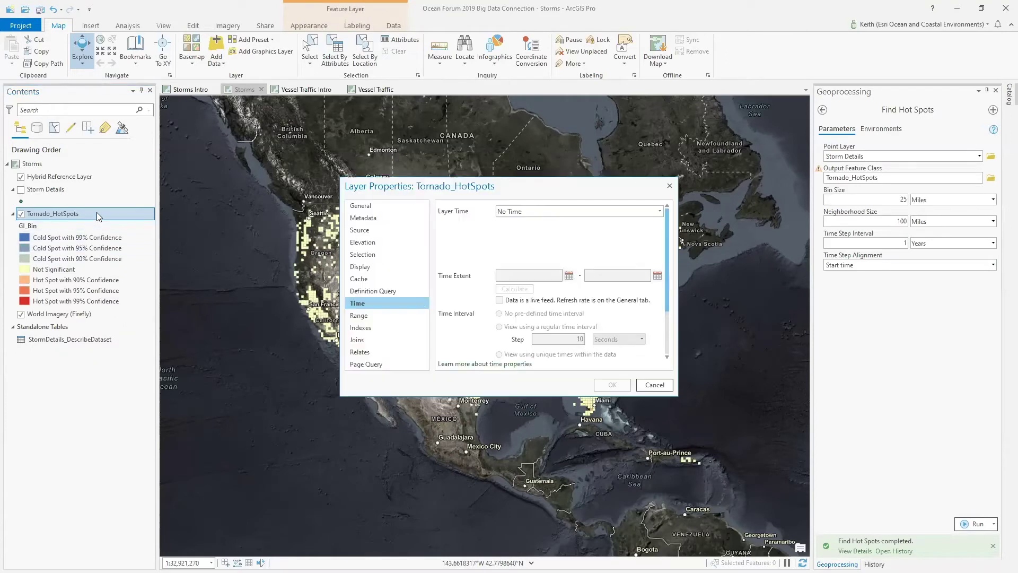
left_click(559, 213)
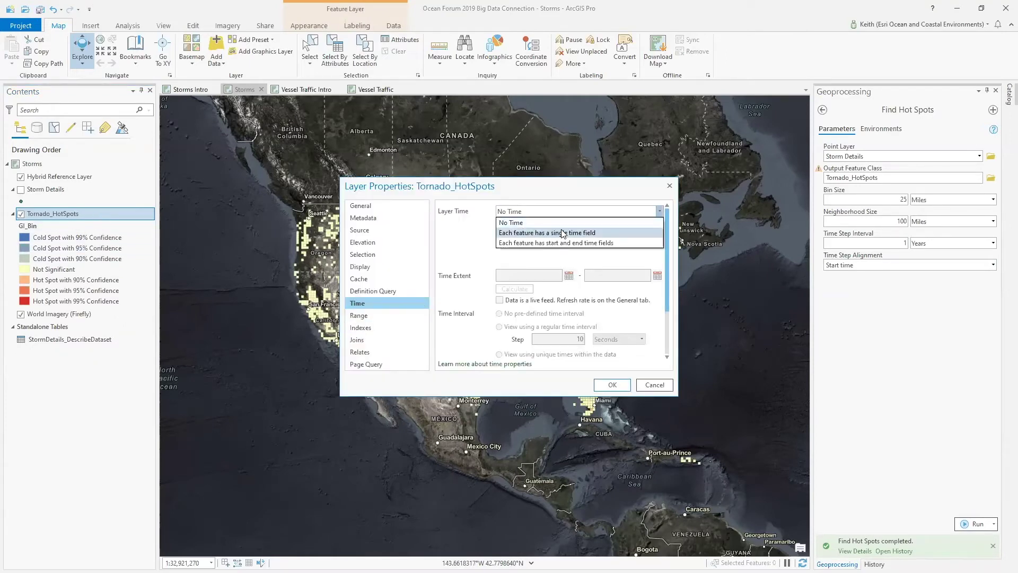
left_click(564, 233)
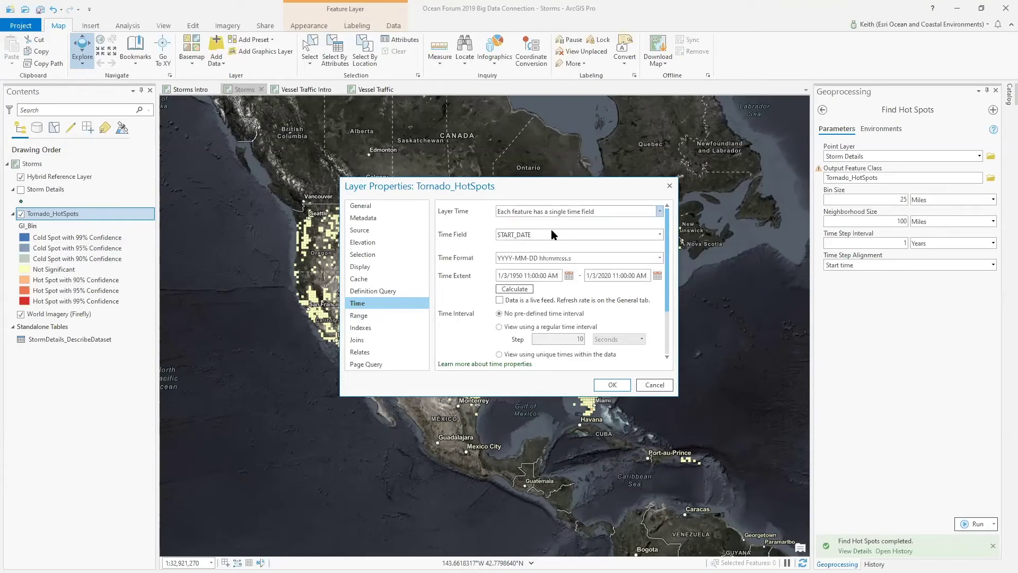
left_click(541, 212)
left_click(539, 243)
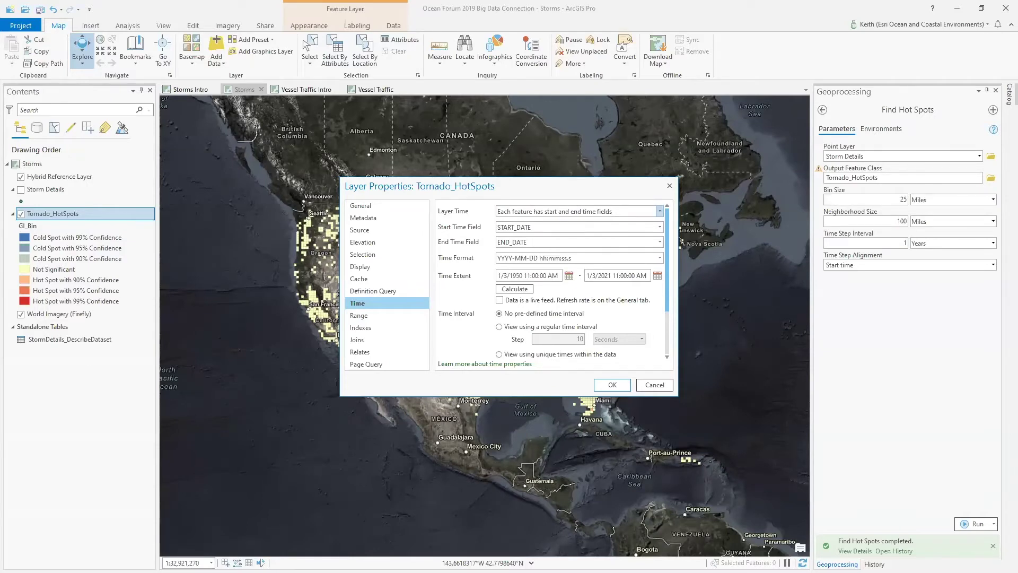
left_click(616, 383)
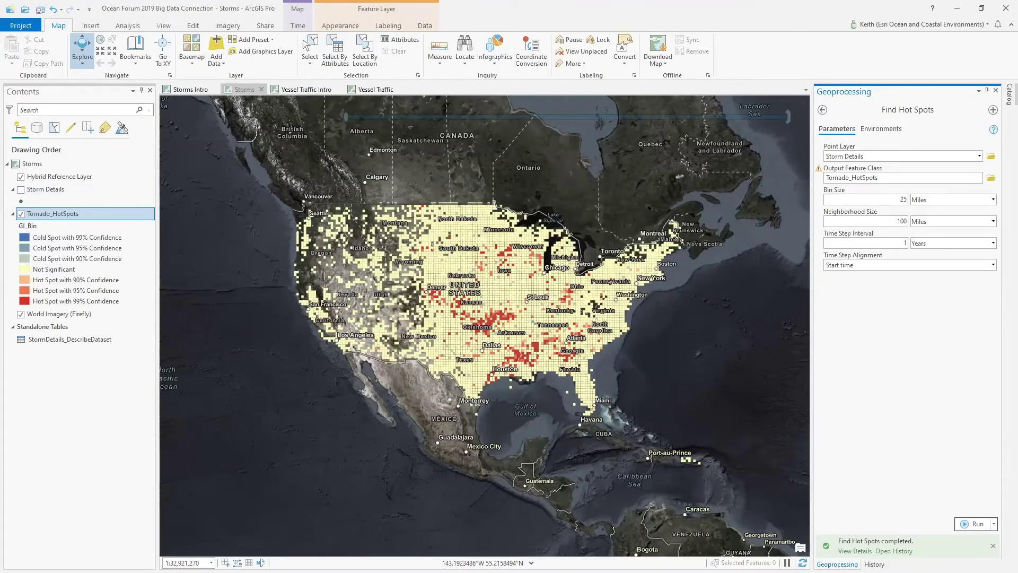
- Play the tornado hot spots through time from 1950 with a 0-year span and a 1-year step interval
left_click(297, 27)
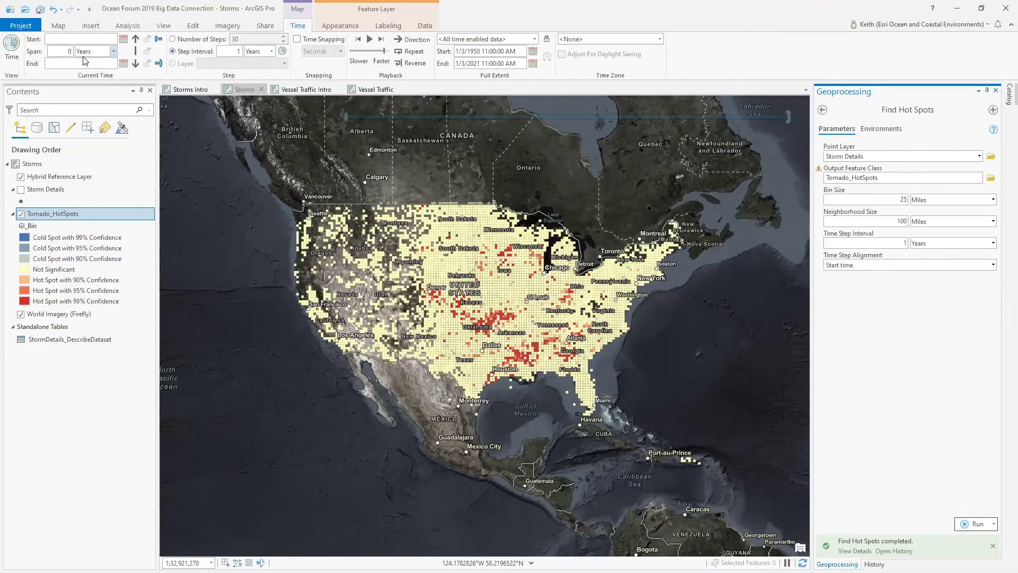
left_click(83, 62)
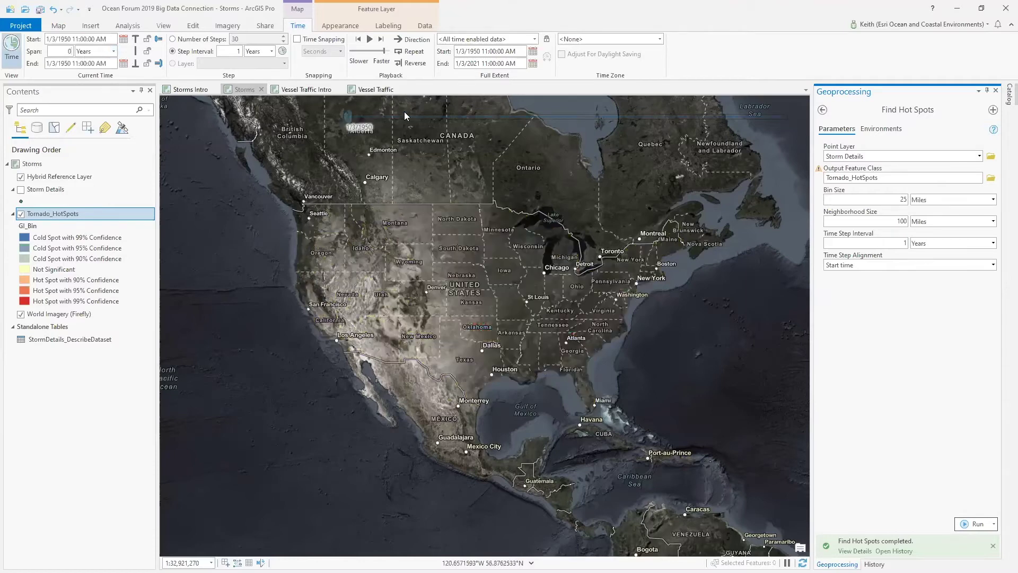
left_click(568, 105)
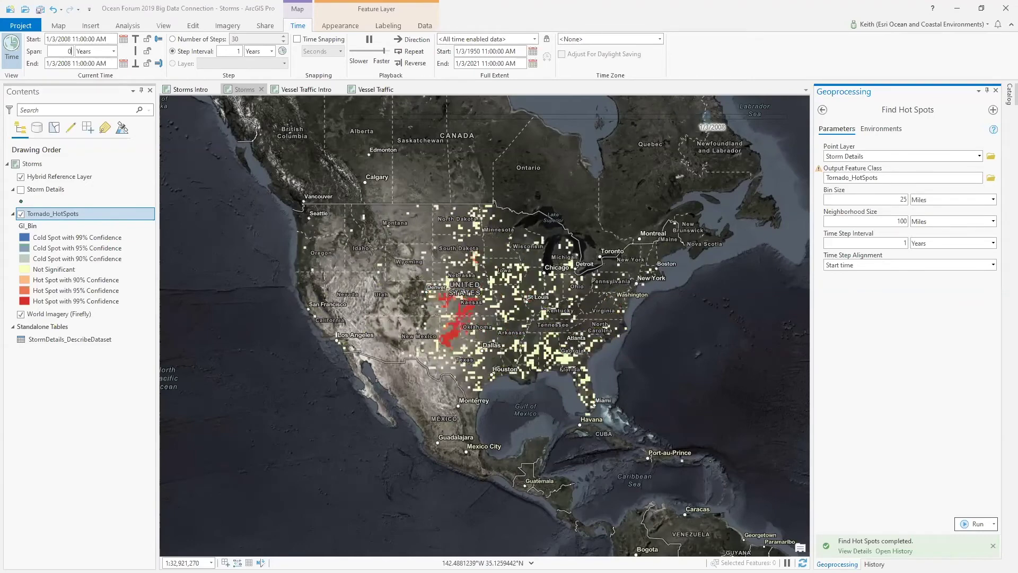
- In the Vessel Traffic Intro map, review the AIS source images by hiding 01_AIS_Marine_Cadastre.jpg and 02_AIS_Marine_Cadastre_2019.jpg in turn
left_click(307, 89)
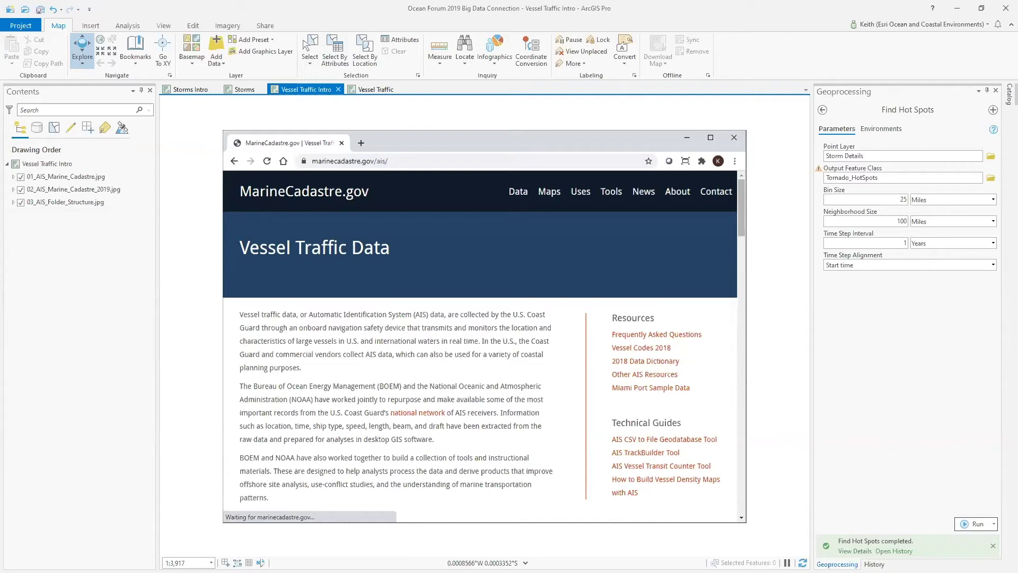
left_click(21, 177)
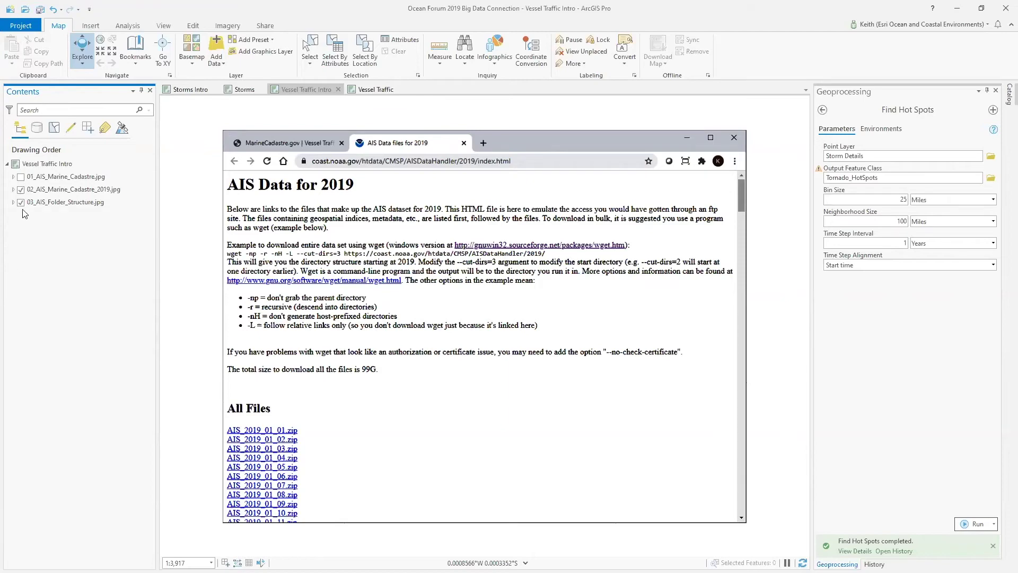
left_click(22, 190)
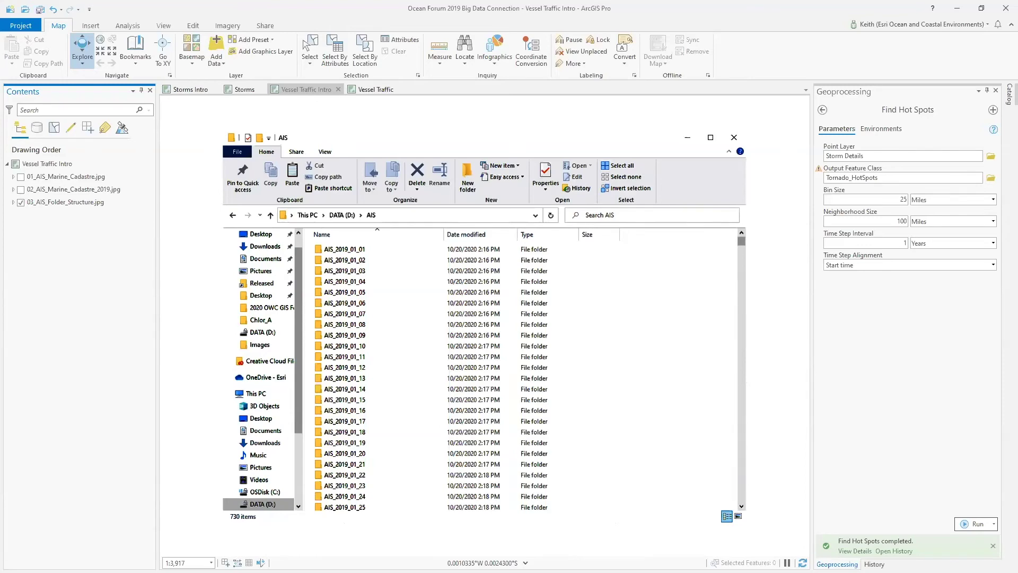
- In the Vessel Traffic map, rerun Create Big Data Connection from the history for the AIS source folder, with AIS as the connection name
left_click(368, 88)
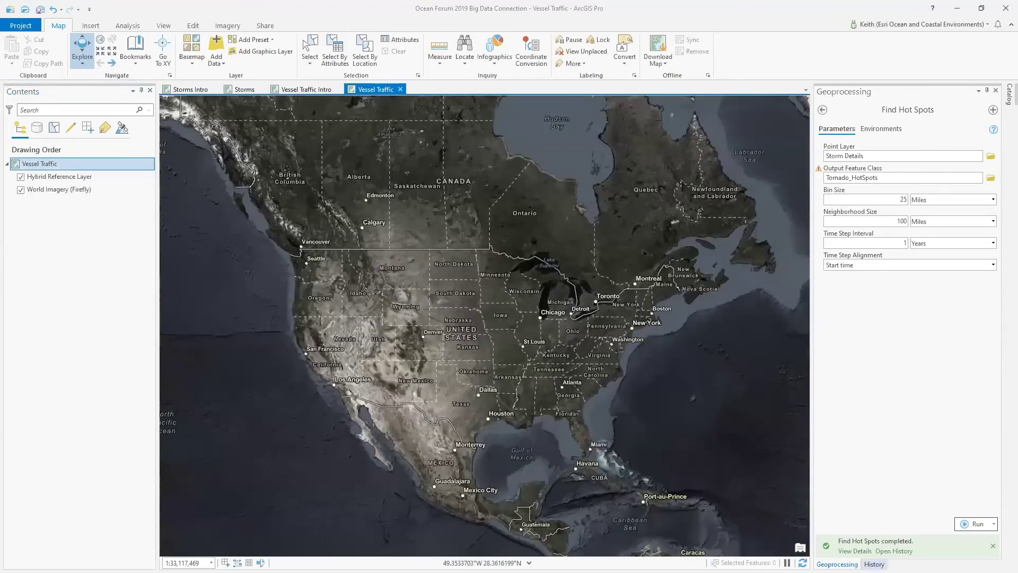
left_click(894, 551)
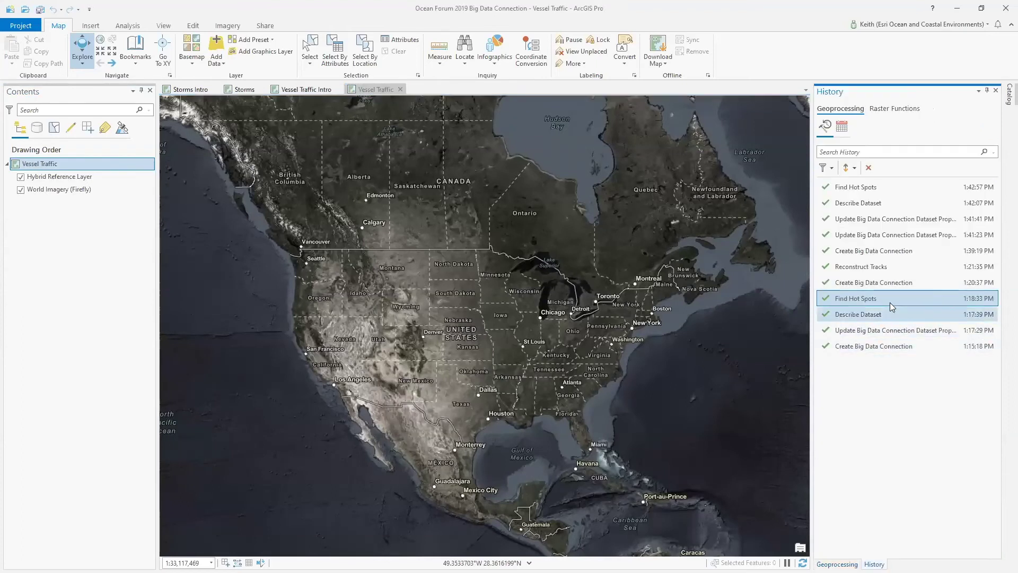
double_click(875, 282)
left_click(975, 548)
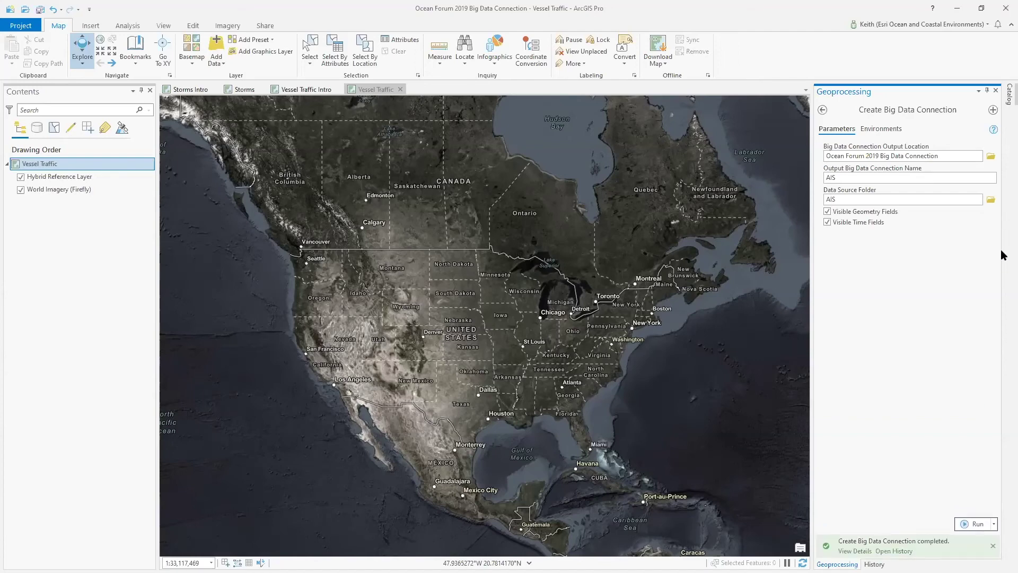
- Expand the AIS.bdc connection in the project folder and add its AIS_2019_01_01 dataset to the Vessel Traffic map
left_click(1004, 95)
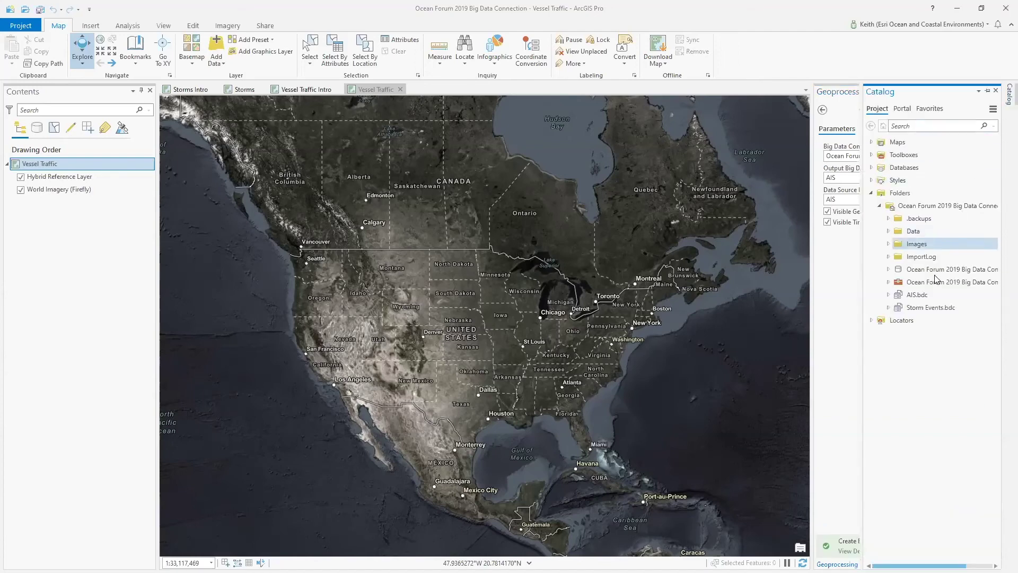
double_click(918, 295)
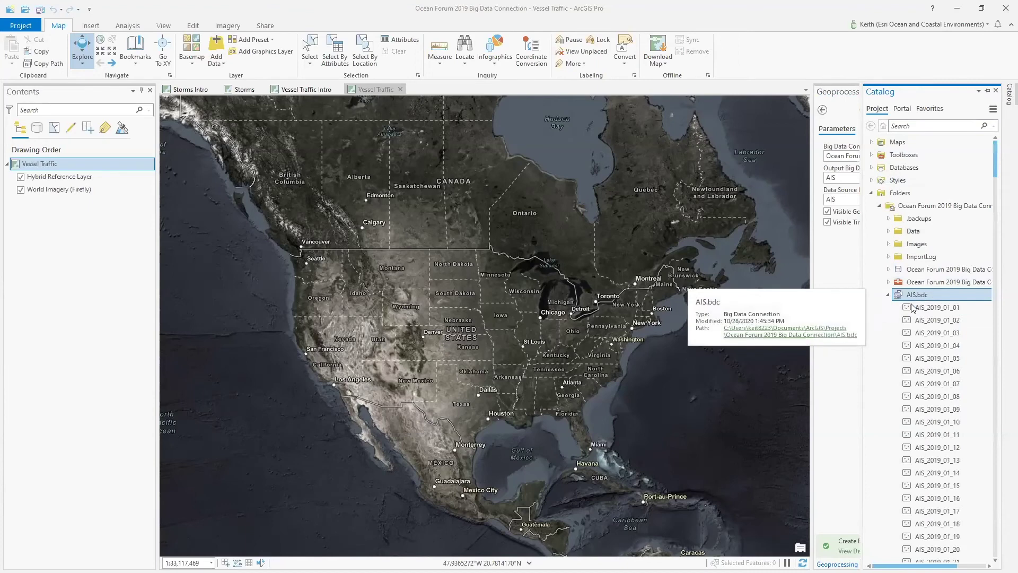
right_click(917, 309)
left_click(939, 318)
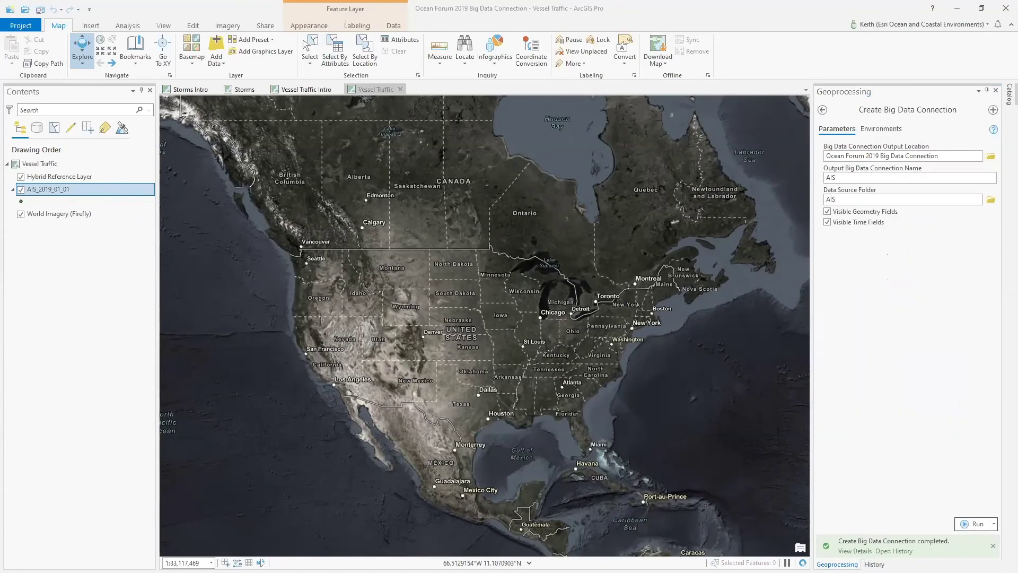
- Rerun Reconstruct Tracks from the history on AIS_2019_01_01 with the geodesic method and a 10-mile distance split, and hide the AIS points
left_click(885, 551)
double_click(879, 283)
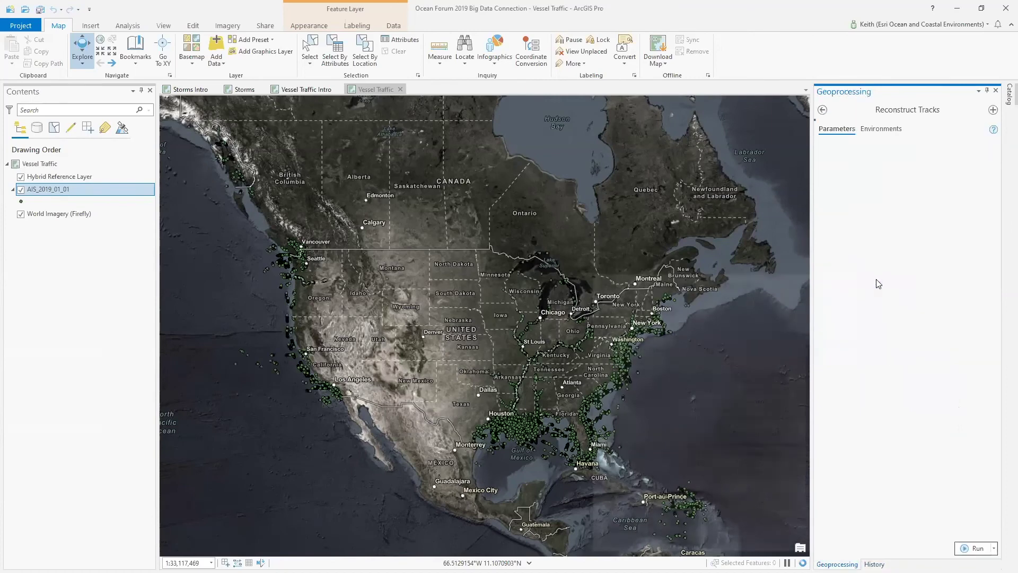
left_click(974, 548)
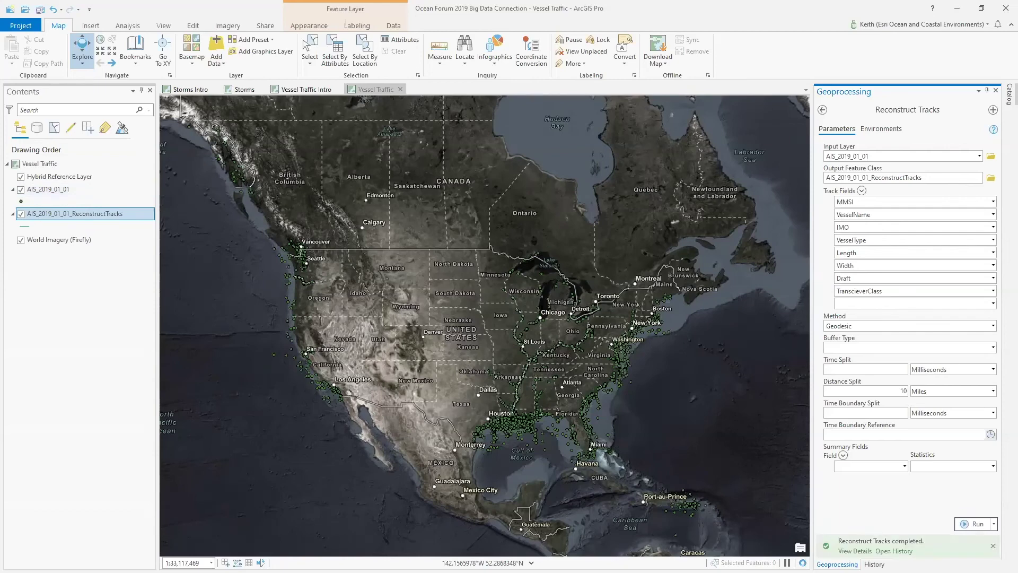
left_click(21, 190)
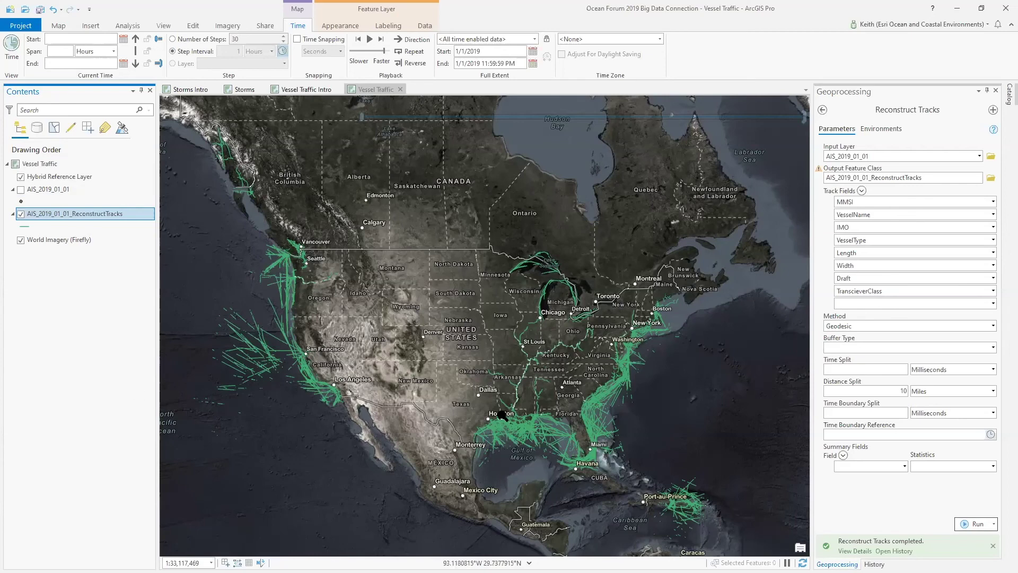
- Inspect the attributes of reconstructed vessel tracks in the Gulf of Mexico south of New Orleans
left_click(504, 414)
scroll(547, 448, "up", 6)
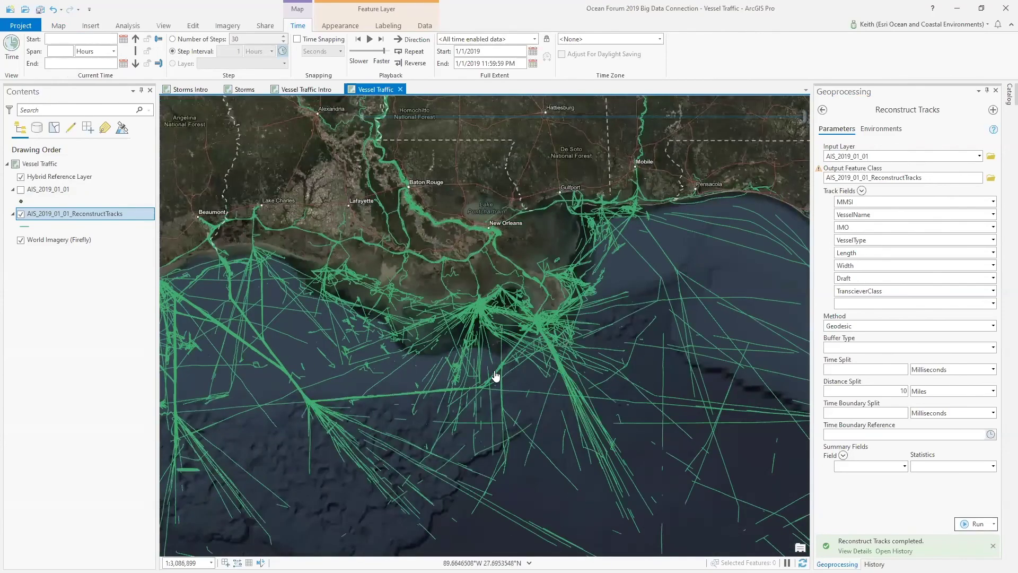
left_click(543, 337)
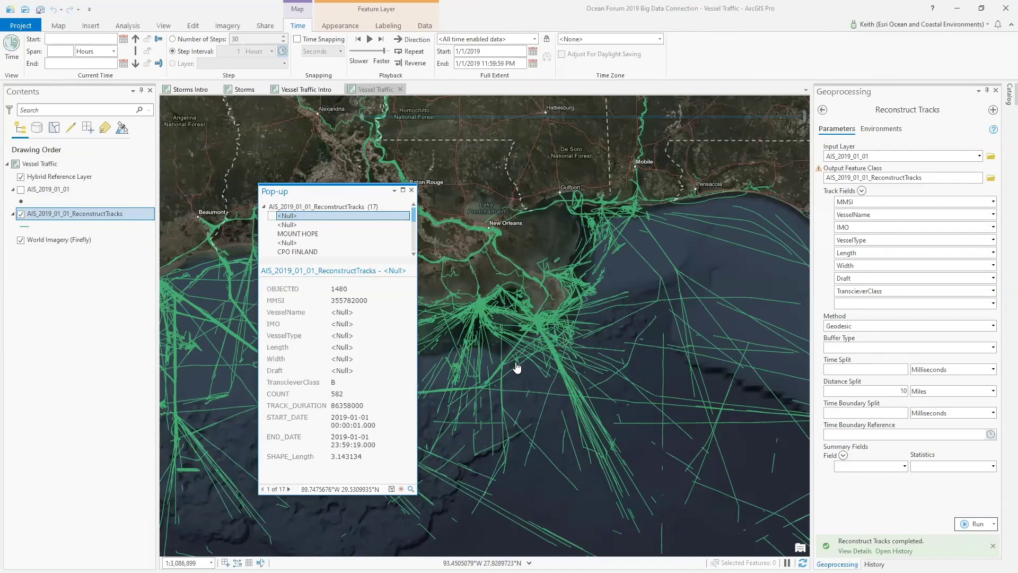
left_click(558, 365)
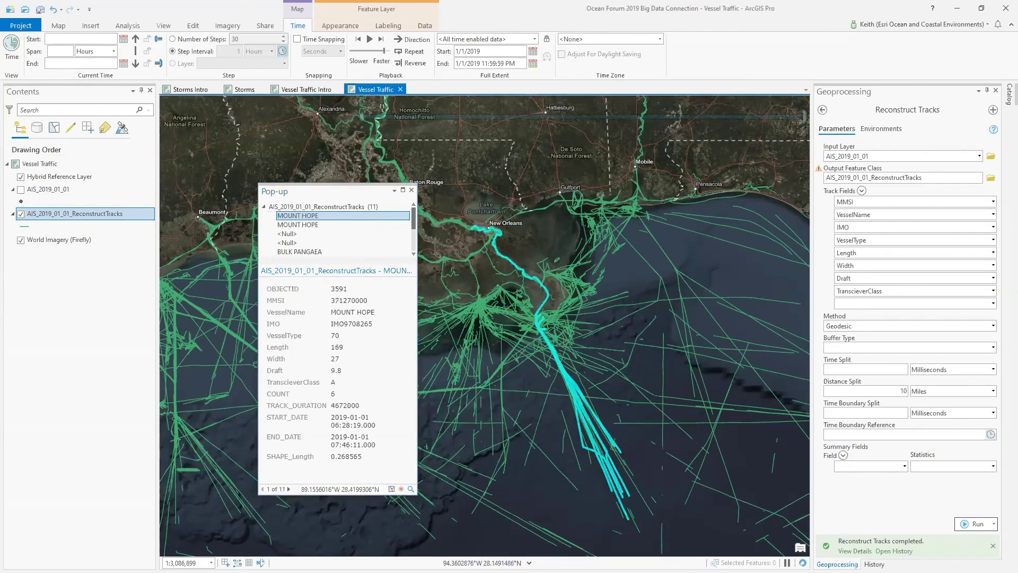